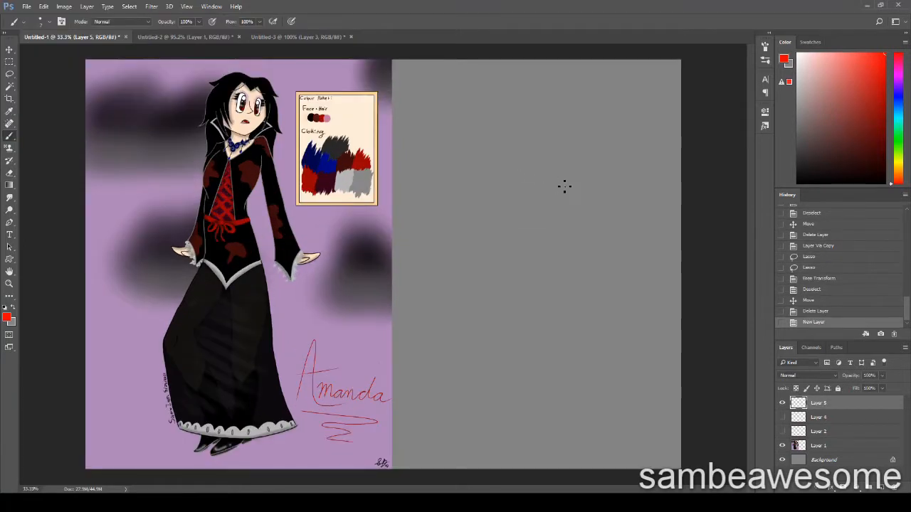
# Show the red body sketch on Layer 2 and lower the opacity of Layer 1's character artwork to 12%
pyautogui.moveTo(578, 155)
pyautogui.mouseDown()
pyautogui.moveTo(645, 316)
pyautogui.moveTo(481, 193)
pyautogui.mouseUp()
pyautogui.hotkey('ctrl', 'z')
pyautogui.click(782, 431)
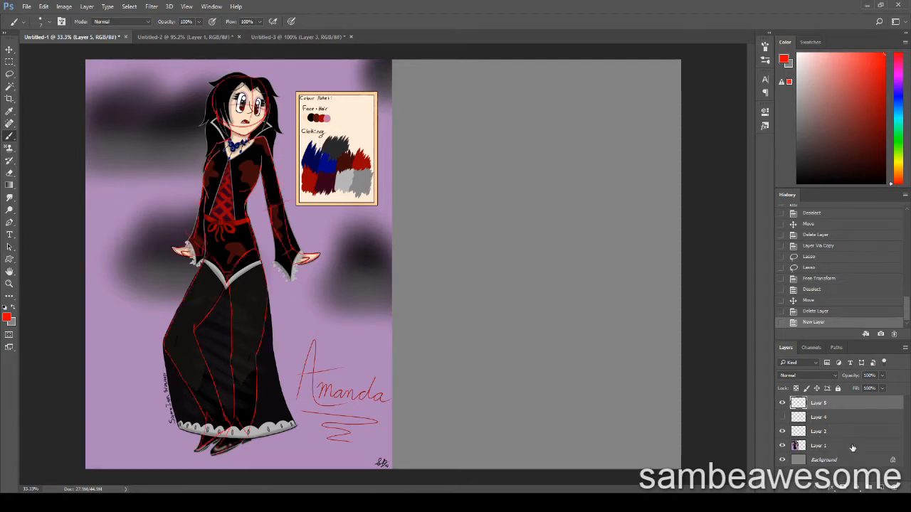
pyautogui.click(852, 448)
pyautogui.moveTo(881, 376); pyautogui.dragTo(843, 386)
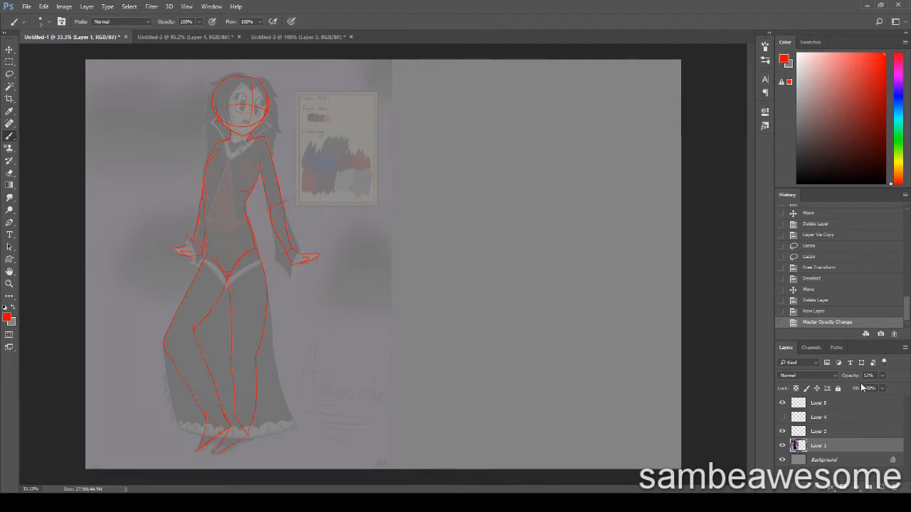
# Examine the legs of the red body sketch up close against the faded artwork, with Layer 2 off and on
pyautogui.click(782, 431)
pyautogui.press('z')
pyautogui.click(239, 328)
pyautogui.click(215, 370)
pyautogui.click(192, 388)
pyautogui.moveTo(187, 393); pyautogui.dragTo(278, 345)
pyautogui.click(782, 432)
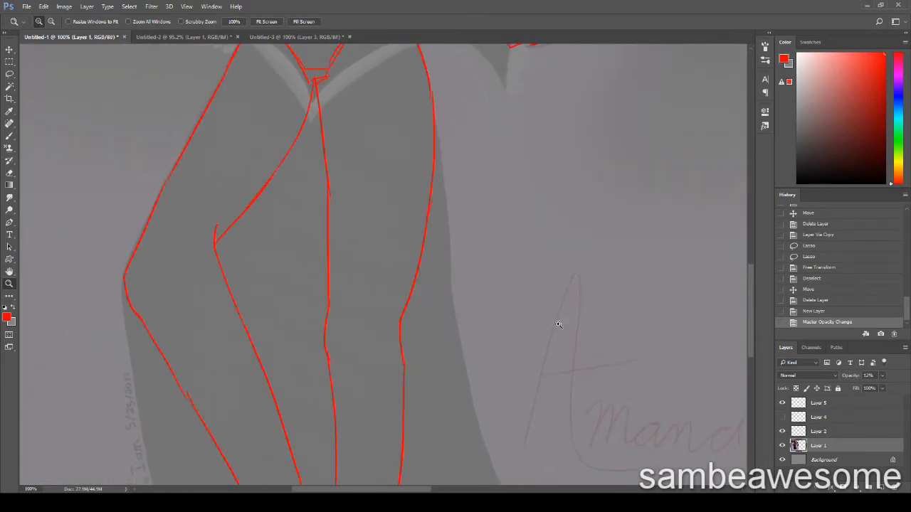
pyautogui.hotkey('ctrl', '-')
pyautogui.hotkey('ctrl', '-')
pyautogui.hotkey('ctrl', '-')
pyautogui.press('m')
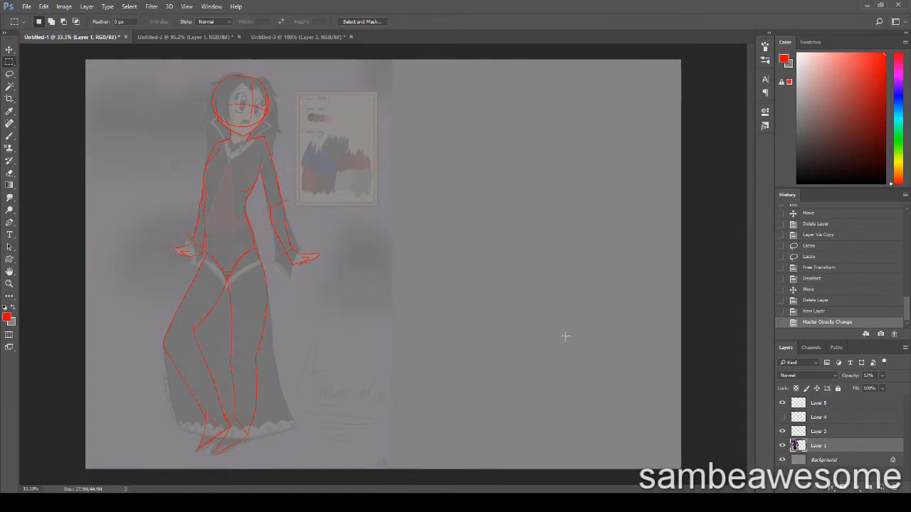
# In Untitled-2, set the group photo's opacity to 25% and show the red torso marker on Layer 2
pyautogui.hotkey('ctrl', 'Tab')
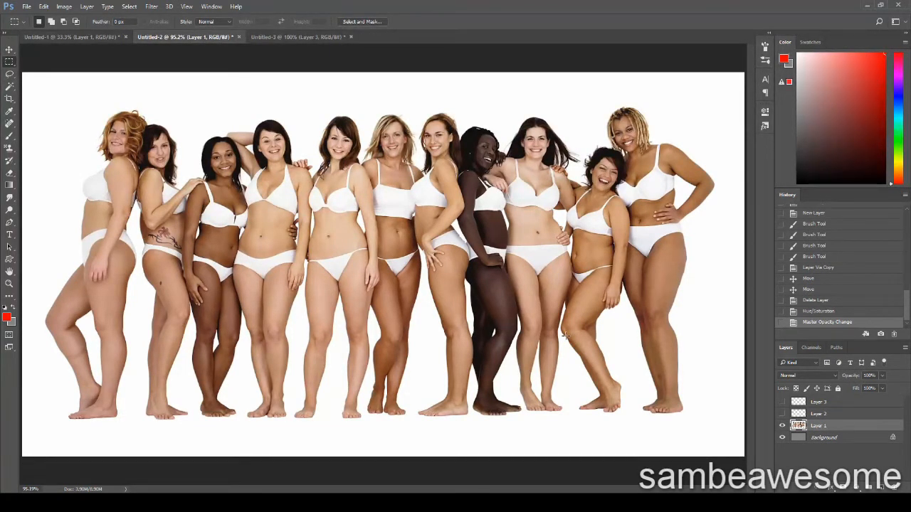
pyautogui.press('2')
pyautogui.press('5')
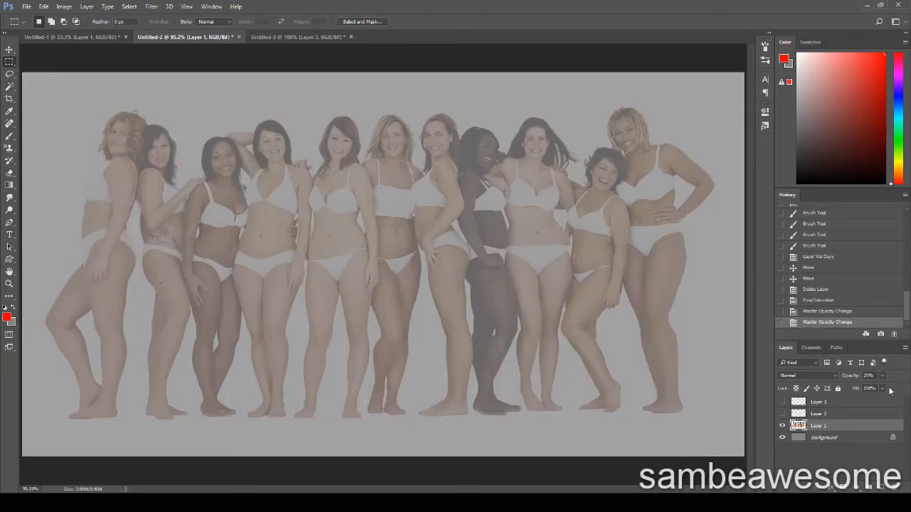
pyautogui.click(782, 413)
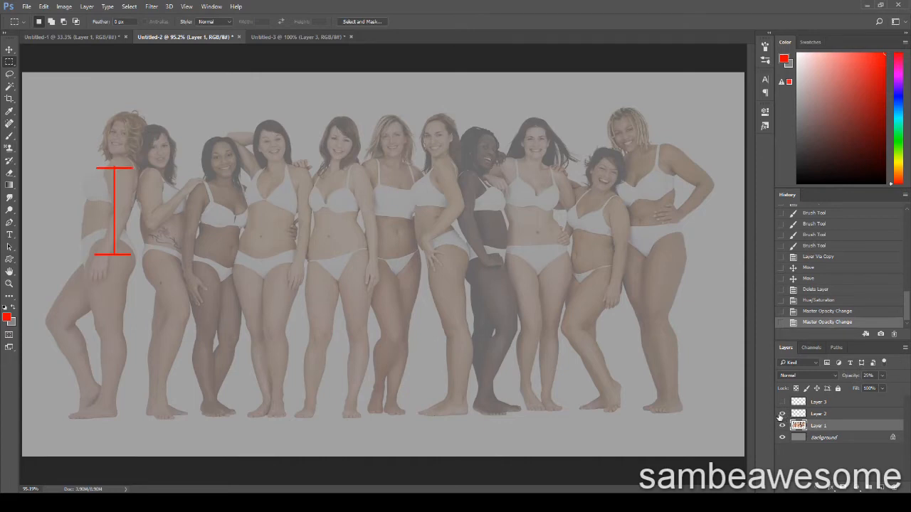
# Compare torso lengths across the women with a temporary copy of the red torso marker, and delete the copy
pyautogui.click(818, 413)
pyautogui.hotkey('ctrl', 'j')
pyautogui.press('v')
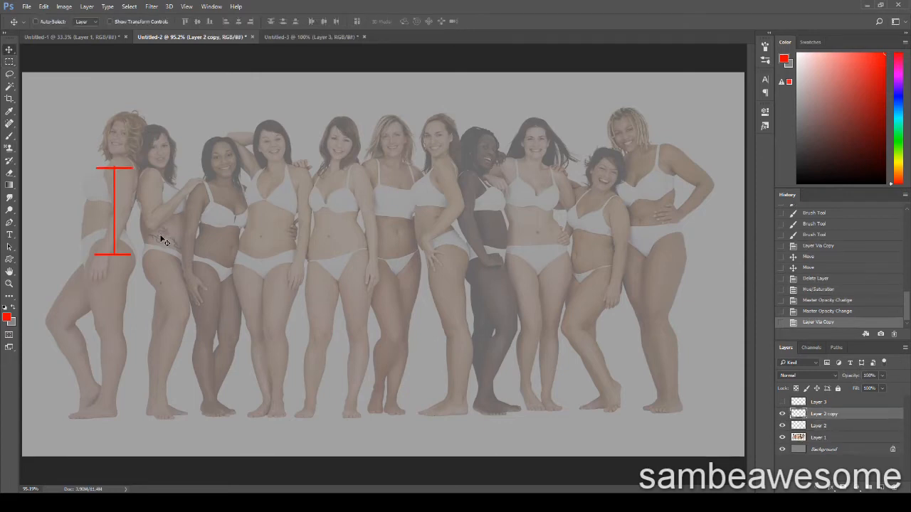
pyautogui.moveTo(163, 239)
pyautogui.mouseDown()
pyautogui.moveTo(210, 256)
pyautogui.moveTo(323, 238)
pyautogui.moveTo(474, 237)
pyautogui.moveTo(537, 262)
pyautogui.moveTo(583, 237)
pyautogui.moveTo(646, 265)
pyautogui.moveTo(702, 220)
pyautogui.mouseUp()
pyautogui.press('Delete')
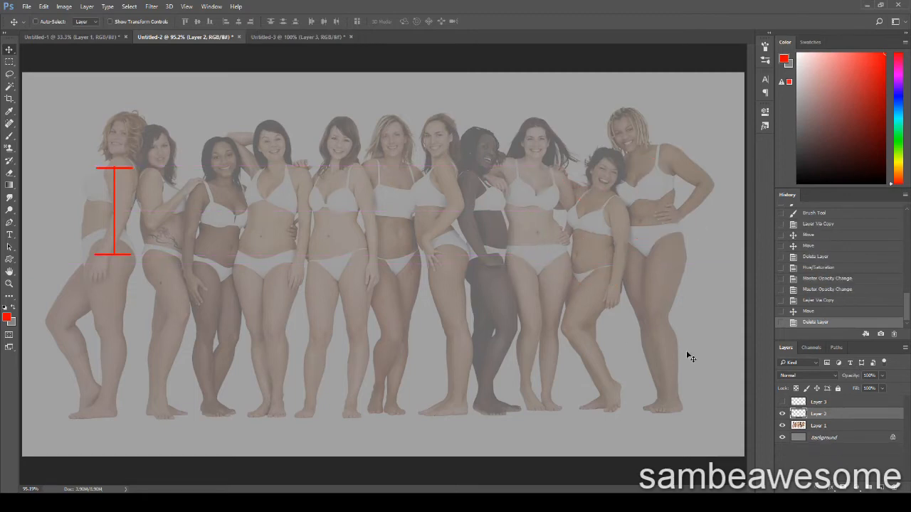
# Show the blue leg marker on Layer 3 and compare leg lengths across the women with a temporary copy
pyautogui.click(783, 403)
pyautogui.click(833, 405)
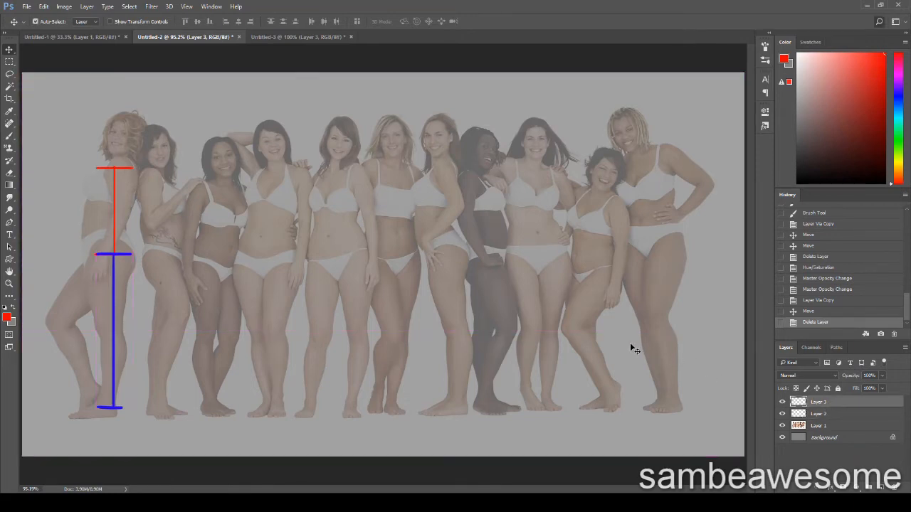
pyautogui.hotkey('ctrl', 'j')
pyautogui.moveTo(150, 330)
pyautogui.mouseDown()
pyautogui.moveTo(431, 342)
pyautogui.moveTo(489, 333)
pyautogui.moveTo(529, 348)
pyautogui.moveTo(522, 348)
pyautogui.moveTo(563, 343)
pyautogui.moveTo(629, 359)
pyautogui.moveTo(706, 319)
pyautogui.mouseUp()
pyautogui.press('Delete')
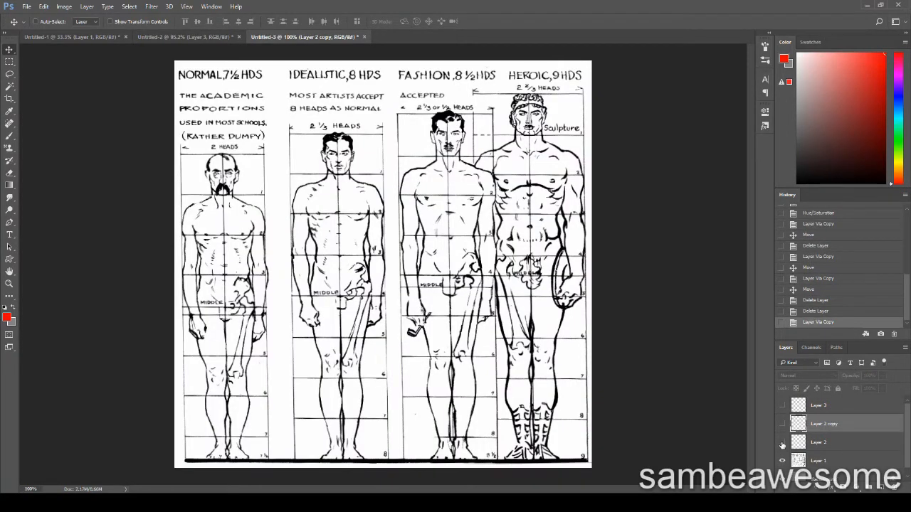
# In Untitled-3, show the torso markers and place copies of the torso and leg markers on the heroic 9-head figure
pyautogui.click(782, 442)
pyautogui.click(782, 423)
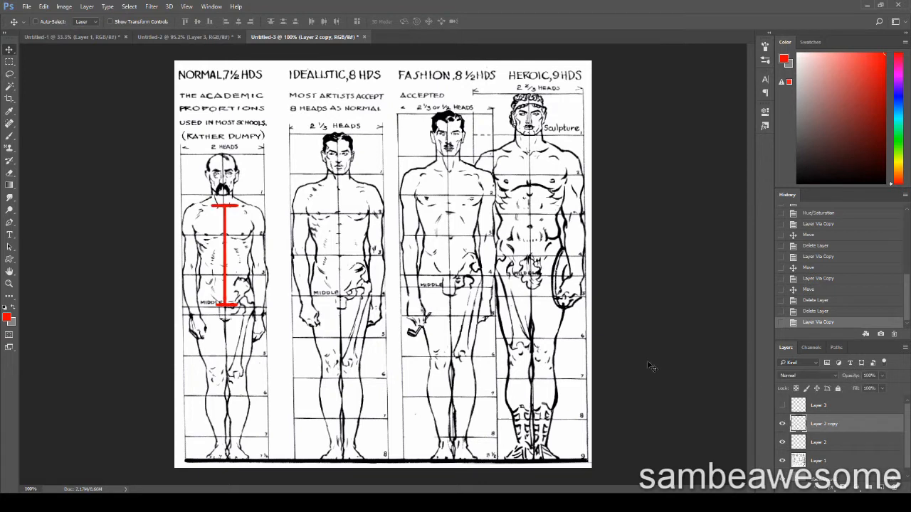
pyautogui.moveTo(262, 284); pyautogui.dragTo(572, 236)
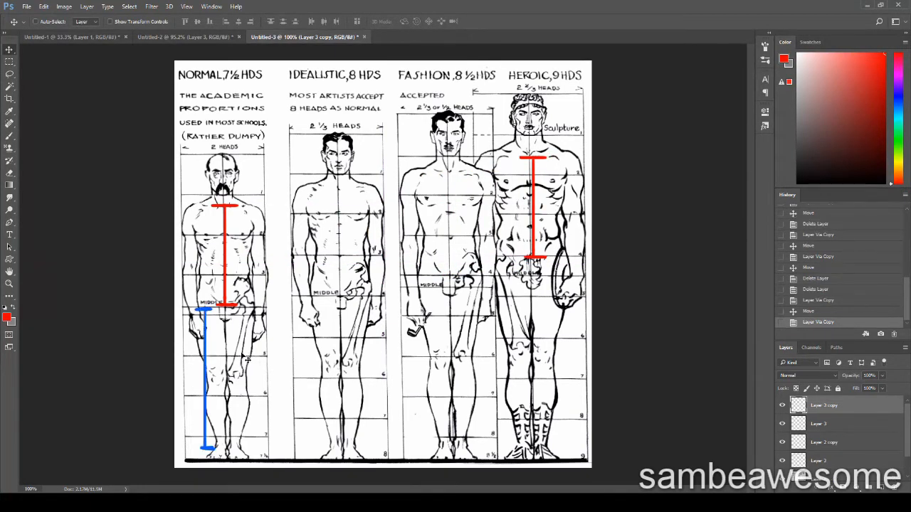
pyautogui.moveTo(242, 334); pyautogui.dragTo(546, 318)
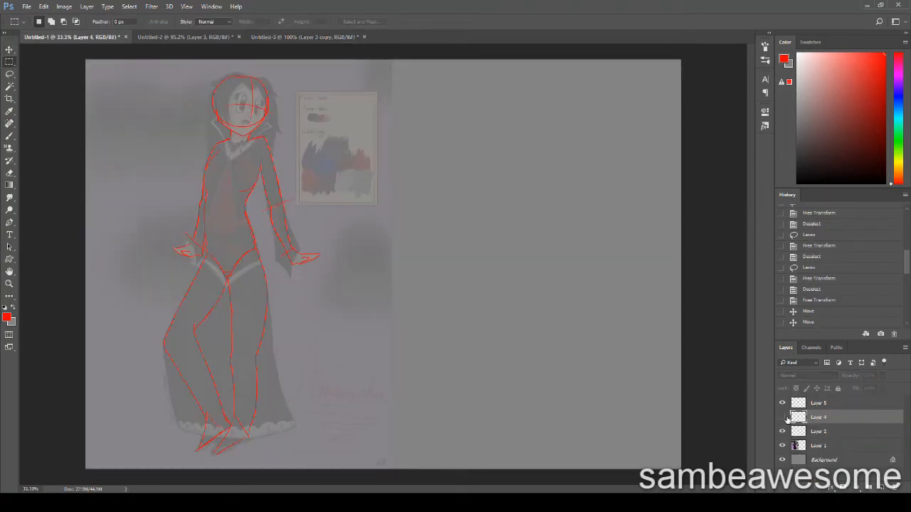
# In Untitled-1, stretch the body below the head on a copy of the Layer 4 figure and align its feet with the original
pyautogui.click(782, 417)
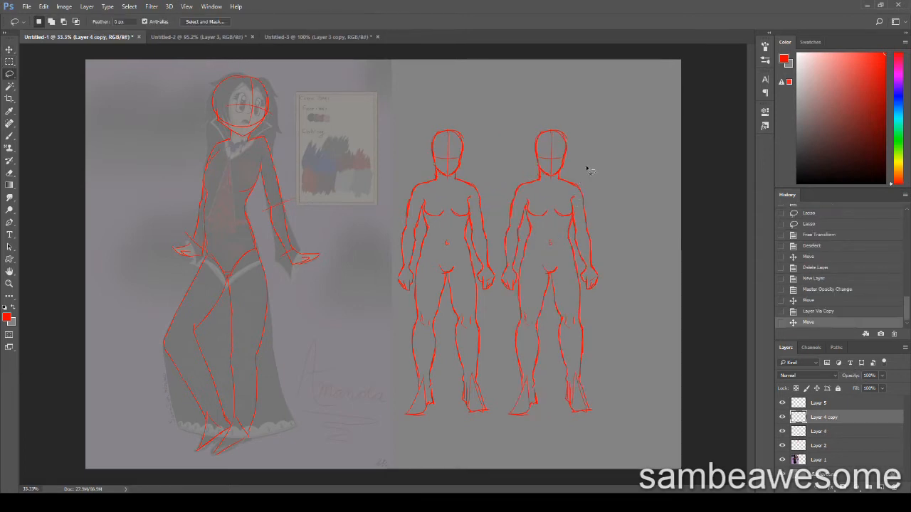
pyautogui.moveTo(600, 164)
pyautogui.mouseDown()
pyautogui.moveTo(560, 179)
pyautogui.moveTo(518, 177)
pyautogui.moveTo(496, 207)
pyautogui.moveTo(513, 428)
pyautogui.moveTo(591, 430)
pyautogui.moveTo(649, 235)
pyautogui.mouseUp()
pyautogui.hotkey('ctrl', 't')
pyautogui.moveTo(568, 438); pyautogui.dragTo(573, 490)
pyautogui.press('Return')
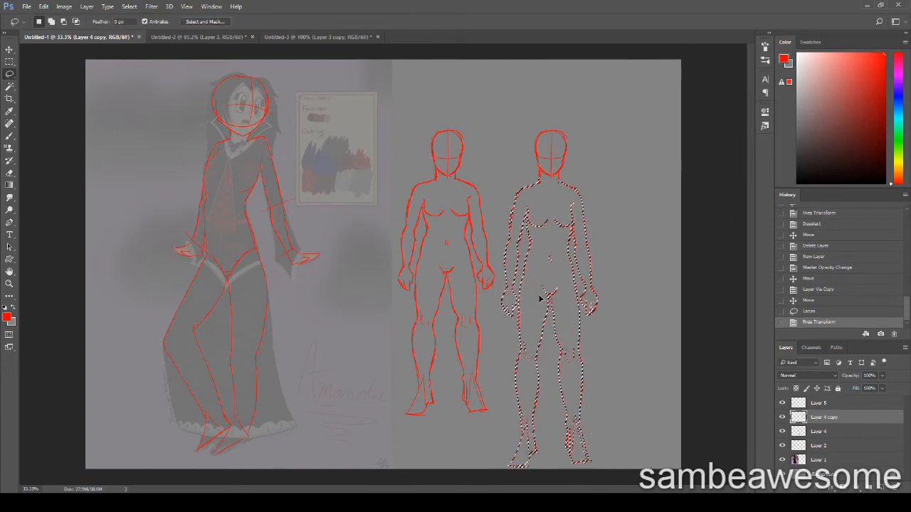
pyautogui.hotkey('ctrl', 'd')
pyautogui.press('v')
pyautogui.moveTo(552, 356); pyautogui.dragTo(546, 306)
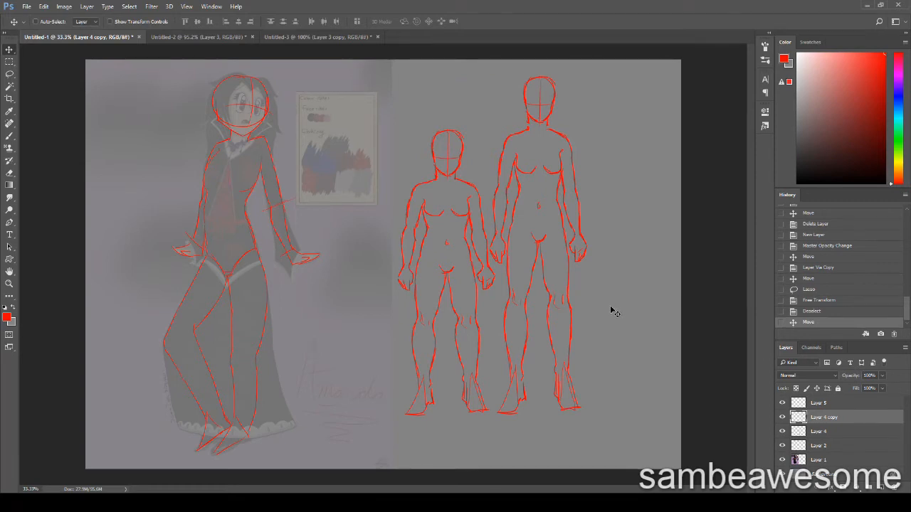
# Place another copy of the short figure beside the tall one and widen the canvas to make room for it
pyautogui.hotkey('ctrl', 'j')
pyautogui.moveTo(441, 325); pyautogui.dragTo(628, 332)
pyautogui.press('c')
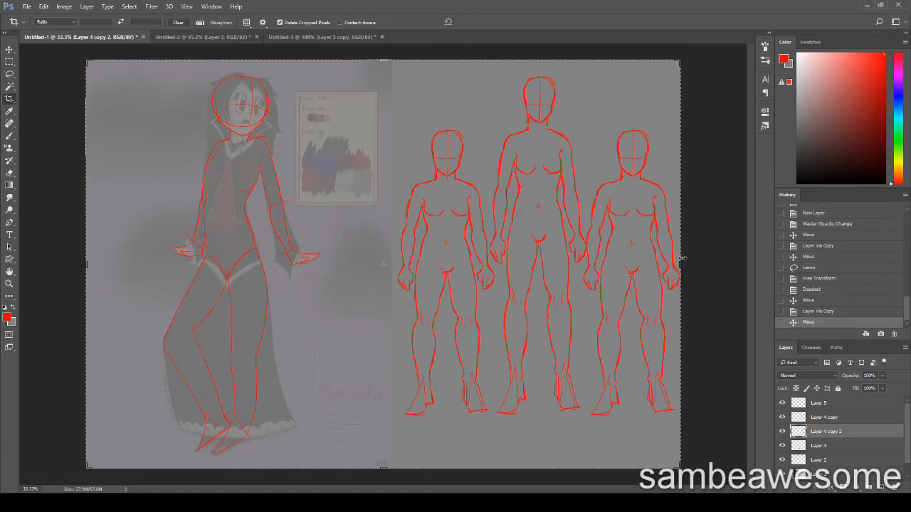
pyautogui.moveTo(681, 262); pyautogui.dragTo(701, 292)
pyautogui.press('Return')
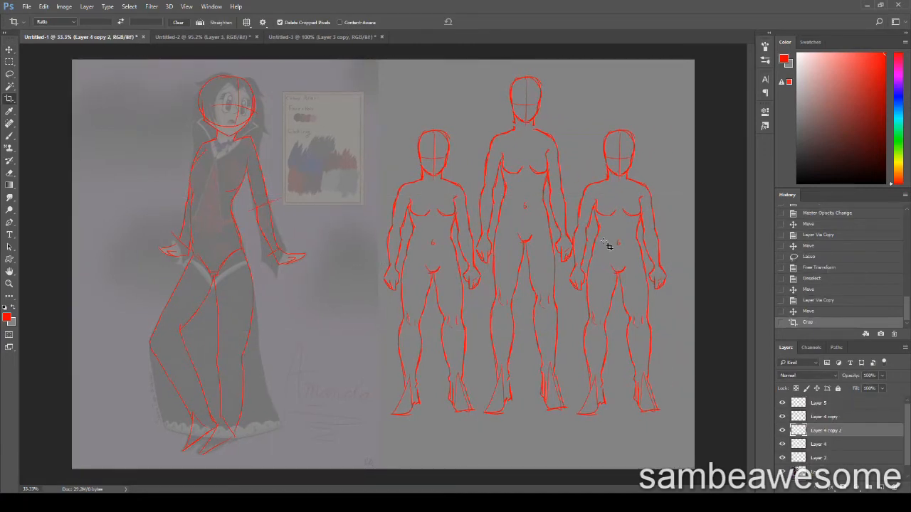
pyautogui.press('v')
pyautogui.moveTo(625, 285); pyautogui.dragTo(666, 286)
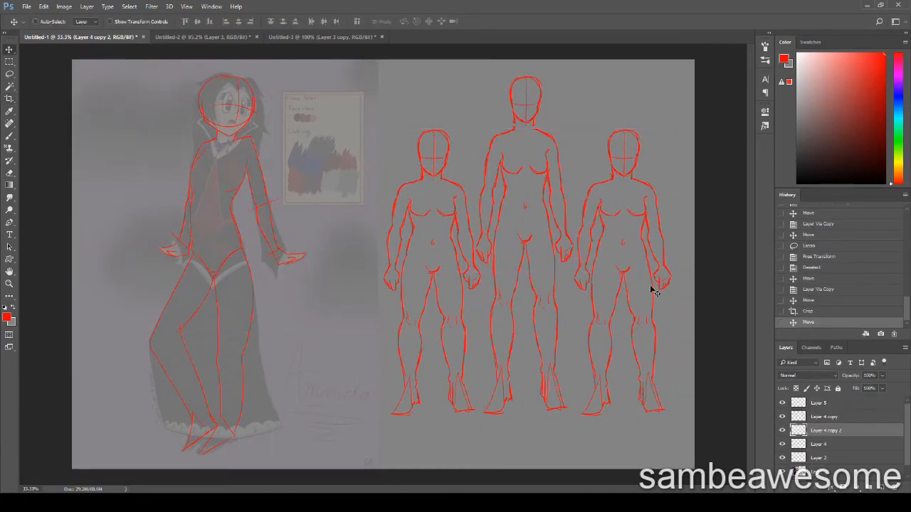
# Lasso the arms of the third figure and stretch them slightly longer
pyautogui.press('l')
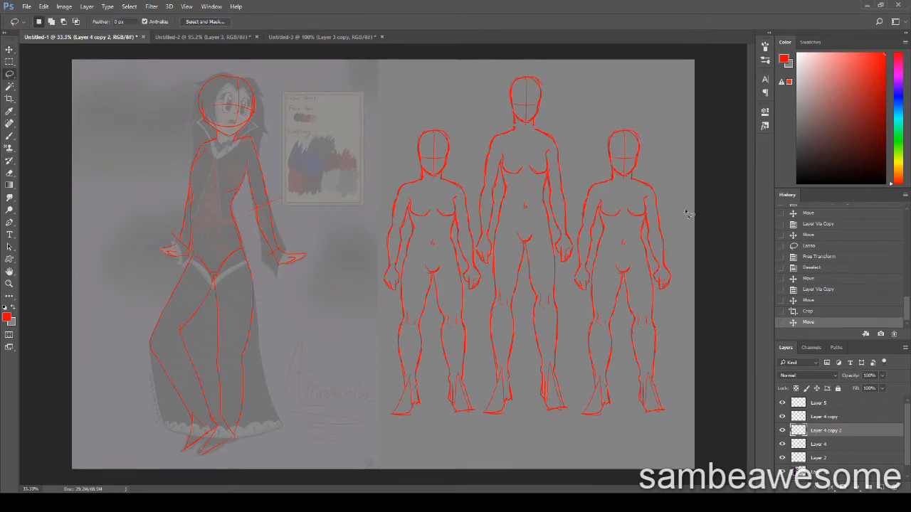
pyautogui.moveTo(662, 209)
pyautogui.mouseDown()
pyautogui.moveTo(648, 228)
pyautogui.moveTo(659, 297)
pyautogui.moveTo(646, 274)
pyautogui.mouseUp()
pyautogui.moveTo(600, 210)
pyautogui.mouseDown()
pyautogui.moveTo(579, 228)
pyautogui.moveTo(593, 296)
pyautogui.moveTo(599, 255)
pyautogui.mouseUp()
pyautogui.moveTo(598, 255)
pyautogui.mouseDown()
pyautogui.moveTo(595, 299)
pyautogui.moveTo(641, 329)
pyautogui.moveTo(653, 279)
pyautogui.moveTo(592, 268)
pyautogui.moveTo(568, 362)
pyautogui.moveTo(690, 399)
pyautogui.mouseUp()
pyautogui.hotkey('ctrl', 't')
pyautogui.press('Return')
pyautogui.hotkey('ctrl', 'd')
# Stretch the third figure's legs to 123.7% height and move the figure up so its feet line up with the others
pyautogui.hotkey('ctrl', 't')
pyautogui.moveTo(634, 493); pyautogui.dragTo(635, 498)
pyautogui.press('Return')
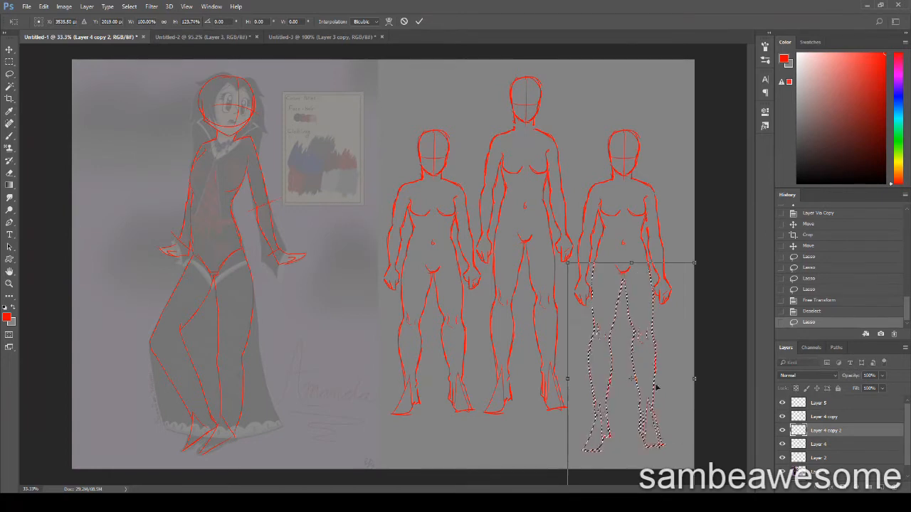
pyautogui.hotkey('ctrl', 'd')
pyautogui.press('v')
pyautogui.moveTo(624, 373); pyautogui.dragTo(663, 327)
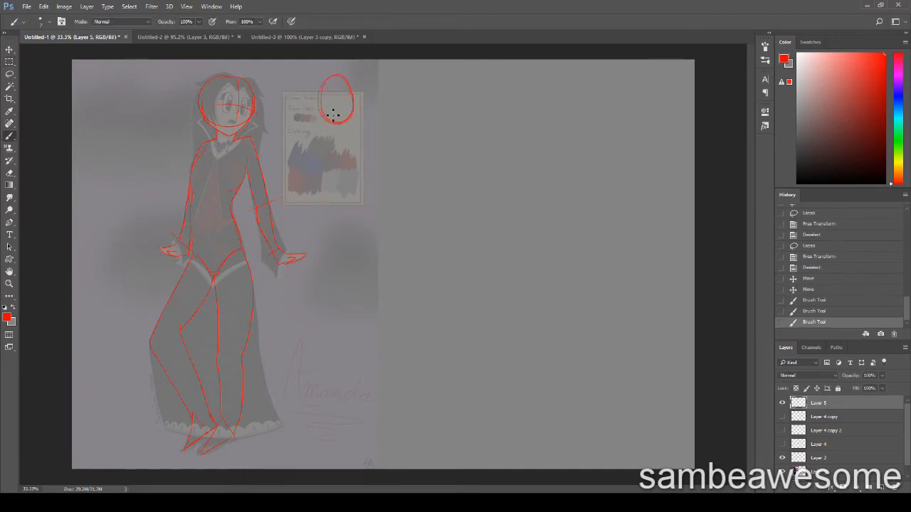
# On Layer 5, rough in the head, neck, torso and upper legs of a new red figure beside the traced sketch
pyautogui.moveTo(341, 77)
pyautogui.mouseDown()
pyautogui.moveTo(343, 123)
pyautogui.moveTo(364, 109)
pyautogui.moveTo(328, 148)
pyautogui.mouseUp()
pyautogui.moveTo(316, 155); pyautogui.dragTo(317, 191)
pyautogui.moveTo(321, 191); pyautogui.dragTo(330, 244)
pyautogui.moveTo(353, 175); pyautogui.dragTo(309, 172)
pyautogui.moveTo(306, 161); pyautogui.dragTo(316, 235)
pyautogui.moveTo(303, 178); pyautogui.dragTo(330, 247)
pyautogui.moveTo(347, 199)
pyautogui.mouseDown()
pyautogui.moveTo(343, 250)
pyautogui.moveTo(279, 315)
pyautogui.moveTo(328, 261)
pyautogui.moveTo(348, 340)
pyautogui.mouseUp()
pyautogui.moveTo(358, 234); pyautogui.dragTo(361, 336)
pyautogui.moveTo(348, 196); pyautogui.dragTo(365, 232)
pyautogui.hotkey('ctrl', 'z')
# Sketch the new figure's lower legs and feet in the same pose as the traced sketch
pyautogui.moveTo(347, 335)
pyautogui.mouseDown()
pyautogui.moveTo(360, 420)
pyautogui.moveTo(372, 343)
pyautogui.moveTo(362, 451)
pyautogui.mouseUp()
pyautogui.moveTo(270, 308)
pyautogui.mouseDown()
pyautogui.moveTo(325, 398)
pyautogui.moveTo(303, 443)
pyautogui.mouseUp()
pyautogui.moveTo(333, 408); pyautogui.dragTo(337, 431)
pyautogui.moveTo(298, 304); pyautogui.dragTo(332, 379)
pyautogui.moveTo(318, 317)
pyautogui.mouseDown()
pyautogui.moveTo(335, 403)
pyautogui.moveTo(306, 459)
pyautogui.moveTo(348, 419)
pyautogui.moveTo(336, 388)
pyautogui.mouseUp()
# Select and nudge parts of the bent leg into place, and redraw its thigh line down to the knee
pyautogui.press('l')
pyautogui.press('v')
pyautogui.hotkey('ctrl', 'd')
pyautogui.press('l')
pyautogui.moveTo(327, 290)
pyautogui.mouseDown()
pyautogui.moveTo(293, 440)
pyautogui.moveTo(330, 300)
pyautogui.mouseUp()
pyautogui.press('v')
pyautogui.moveTo(312, 324); pyautogui.dragTo(309, 332)
pyautogui.hotkey('ctrl', 'd')
pyautogui.press('b')
pyautogui.moveTo(285, 276)
pyautogui.mouseDown()
pyautogui.moveTo(269, 321)
pyautogui.moveTo(297, 312)
pyautogui.mouseUp()
# Sketch the new figure's arms, outstretched hand, bust and hip lines, and mark the shoulder line
pyautogui.moveTo(358, 162)
pyautogui.mouseDown()
pyautogui.moveTo(381, 250)
pyautogui.moveTo(413, 260)
pyautogui.mouseUp()
pyautogui.moveTo(412, 261); pyautogui.dragTo(392, 271)
pyautogui.moveTo(301, 198); pyautogui.dragTo(282, 244)
pyautogui.moveTo(313, 171)
pyautogui.mouseDown()
pyautogui.moveTo(337, 174)
pyautogui.moveTo(305, 169)
pyautogui.mouseUp()
pyautogui.moveTo(307, 171)
pyautogui.mouseDown()
pyautogui.moveTo(301, 187)
pyautogui.moveTo(326, 171)
pyautogui.mouseUp()
pyautogui.moveTo(326, 170)
pyautogui.mouseDown()
pyautogui.moveTo(341, 188)
pyautogui.moveTo(354, 168)
pyautogui.mouseUp()
pyautogui.moveTo(302, 183)
pyautogui.mouseDown()
pyautogui.moveTo(310, 235)
pyautogui.moveTo(361, 237)
pyautogui.mouseUp()
pyautogui.moveTo(362, 185); pyautogui.dragTo(360, 237)
pyautogui.moveTo(305, 150); pyautogui.dragTo(368, 167)
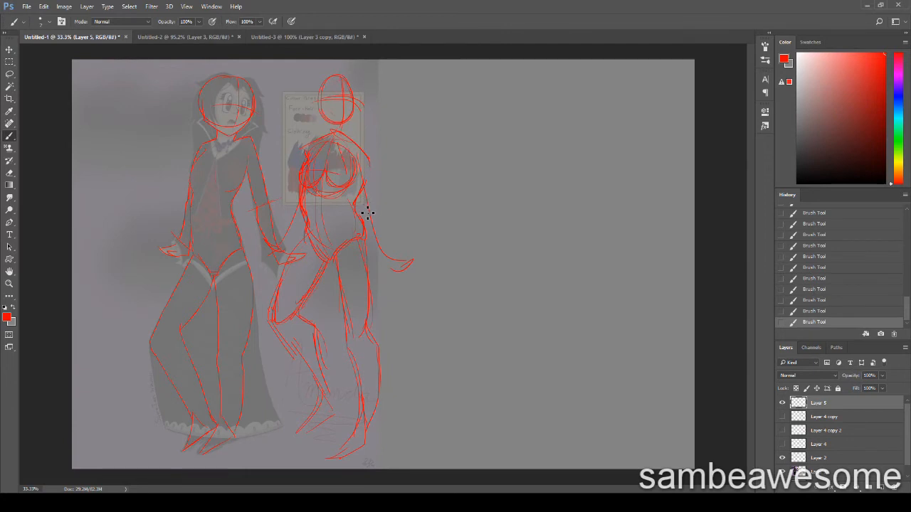
# Strengthen the straight leg's thigh outlines and add the neck and shoulder slope on the new figure
pyautogui.moveTo(335, 272); pyautogui.dragTo(346, 323)
pyautogui.moveTo(365, 232); pyautogui.dragTo(373, 318)
pyautogui.moveTo(327, 118); pyautogui.dragTo(325, 137)
pyautogui.moveTo(346, 122)
pyautogui.mouseDown()
pyautogui.moveTo(352, 152)
pyautogui.moveTo(326, 142)
pyautogui.moveTo(373, 162)
pyautogui.moveTo(358, 141)
pyautogui.moveTo(376, 156)
pyautogui.mouseUp()
# Clean up and redraw the contours of the outstretched arm, from the shoulder and elbow down to the hand and fingers
pyautogui.moveTo(378, 165)
pyautogui.mouseDown()
pyautogui.moveTo(378, 207)
pyautogui.moveTo(365, 179)
pyautogui.mouseUp()
pyautogui.moveTo(365, 182); pyautogui.dragTo(381, 246)
pyautogui.press('e')
pyautogui.press('b')
pyautogui.moveTo(368, 208)
pyautogui.mouseDown()
pyautogui.moveTo(365, 191)
pyautogui.moveTo(368, 212)
pyautogui.mouseUp()
pyautogui.moveTo(376, 150); pyautogui.dragTo(382, 178)
pyautogui.moveTo(381, 167); pyautogui.dragTo(378, 187)
pyautogui.moveTo(375, 167); pyautogui.dragTo(372, 184)
pyautogui.moveTo(371, 227)
pyautogui.mouseDown()
pyautogui.moveTo(393, 273)
pyautogui.moveTo(376, 268)
pyautogui.mouseUp()
pyautogui.moveTo(379, 266)
pyautogui.mouseDown()
pyautogui.moveTo(390, 279)
pyautogui.moveTo(402, 270)
pyautogui.mouseUp()
pyautogui.moveTo(396, 270); pyautogui.dragTo(415, 263)
pyautogui.press('e')
pyautogui.press('b')
pyautogui.moveTo(382, 158); pyautogui.dragTo(378, 183)
# Draw the new figure's other arm and its hand, and erase the construction line across the chest
pyautogui.moveTo(302, 148)
pyautogui.mouseDown()
pyautogui.moveTo(295, 179)
pyautogui.moveTo(299, 167)
pyautogui.moveTo(292, 203)
pyautogui.mouseUp()
pyautogui.moveTo(293, 202); pyautogui.dragTo(280, 219)
pyautogui.moveTo(282, 212); pyautogui.dragTo(278, 248)
pyautogui.moveTo(276, 248); pyautogui.dragTo(255, 253)
pyautogui.moveTo(254, 254); pyautogui.dragTo(279, 257)
pyautogui.press('e')
pyautogui.moveTo(318, 199)
pyautogui.mouseDown()
pyautogui.moveTo(335, 201)
pyautogui.moveTo(322, 156)
pyautogui.mouseUp()
# Reinforce the head's oval outline and the calf of the straight leg on the new figure
pyautogui.press('b')
pyautogui.moveTo(343, 75); pyautogui.dragTo(351, 119)
pyautogui.moveTo(349, 77); pyautogui.dragTo(325, 77)
pyautogui.moveTo(334, 72)
pyautogui.mouseDown()
pyautogui.moveTo(315, 94)
pyautogui.moveTo(328, 120)
pyautogui.mouseUp()
pyautogui.moveTo(326, 119); pyautogui.dragTo(352, 120)
pyautogui.moveTo(375, 416); pyautogui.dragTo(368, 430)
pyautogui.moveTo(378, 349); pyautogui.dragTo(371, 412)
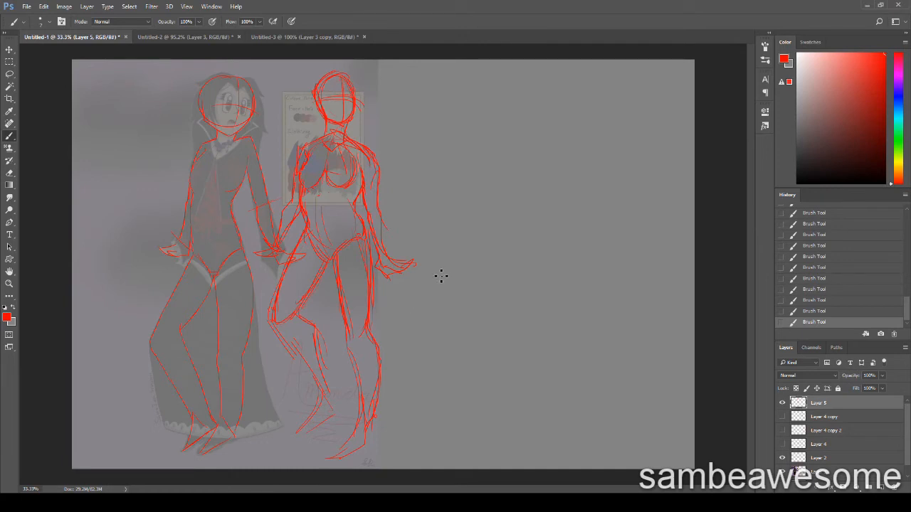
# Clean up the bust area and redraw the breast outline nearest the bent-leg side
pyautogui.press('e')
pyautogui.press('b')
pyautogui.moveTo(303, 183)
pyautogui.mouseDown()
pyautogui.moveTo(317, 188)
pyautogui.moveTo(309, 189)
pyautogui.mouseUp()
pyautogui.moveTo(306, 188); pyautogui.dragTo(325, 171)
pyautogui.press('m')
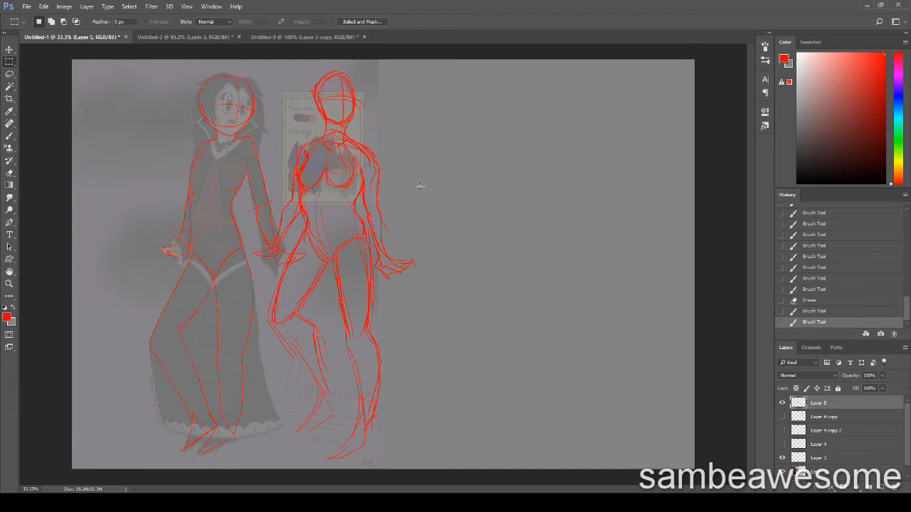
# In Untitled-3, draw a wavy red line between the normal and idealistic figures, and undo it
pyautogui.press('b')
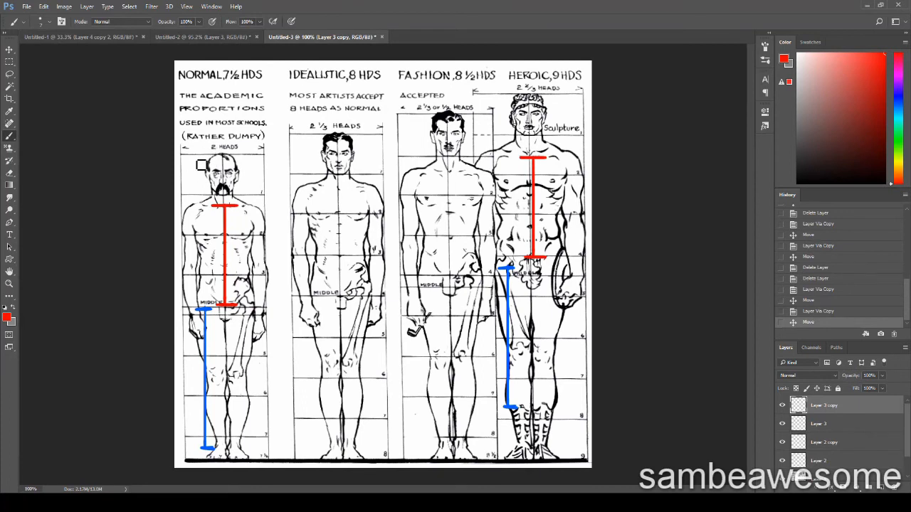
pyautogui.moveTo(263, 147)
pyautogui.mouseDown()
pyautogui.moveTo(289, 208)
pyautogui.moveTo(294, 459)
pyautogui.mouseUp()
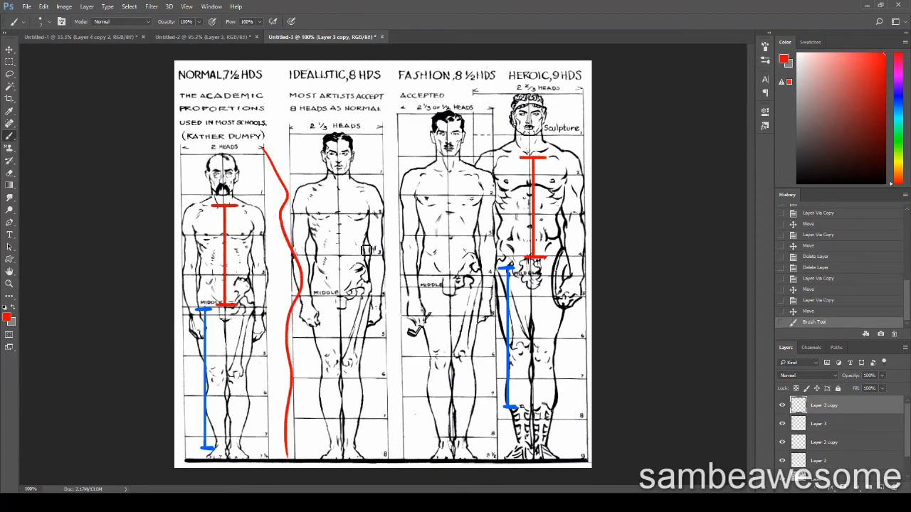
pyautogui.hotkey('ctrl', 'z')
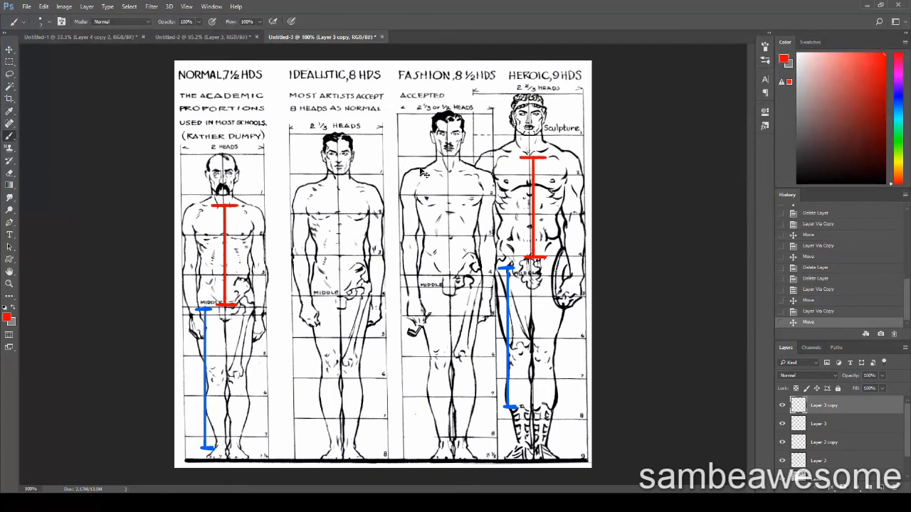
# Return to the Untitled-1 drawing with the three front-view proportion figures
pyautogui.hotkey('ctrl', 'Tab')
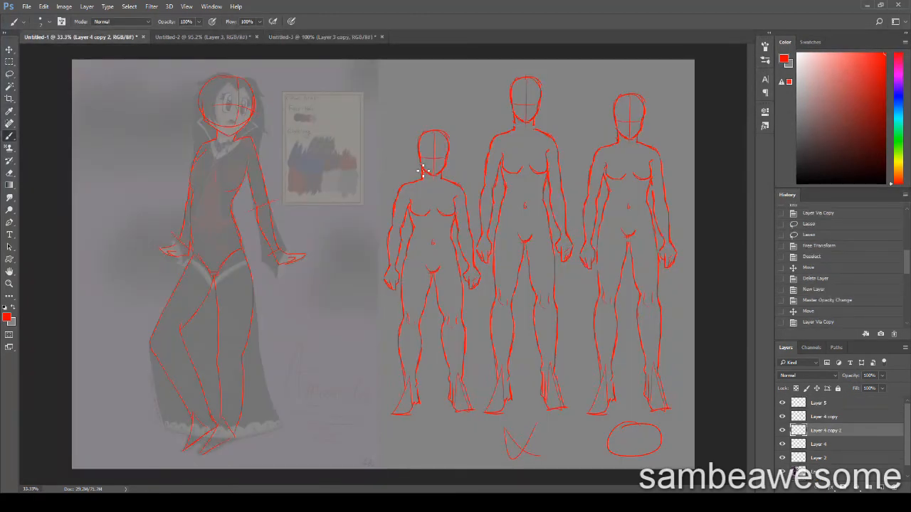